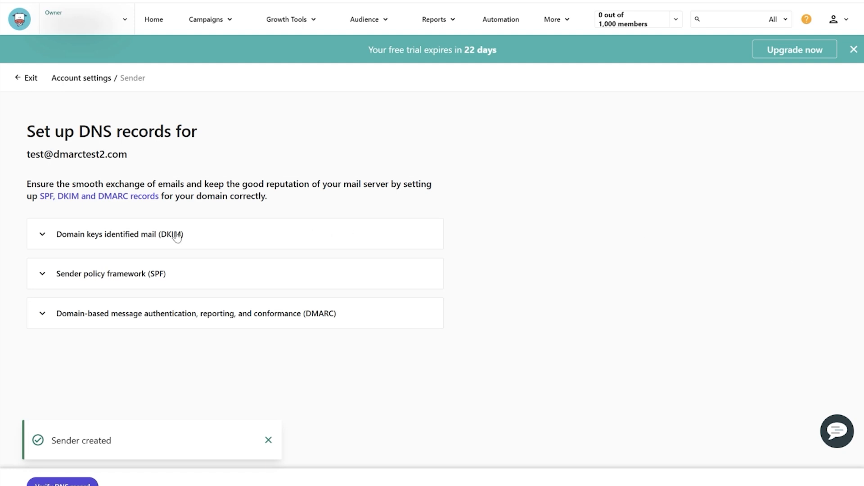
Copy the DKIM TXT record name ms._domainkey.dmarctest2.com from Mailendo's DKIM details.
click(95, 236)
scroll(94, 270, down, 3)
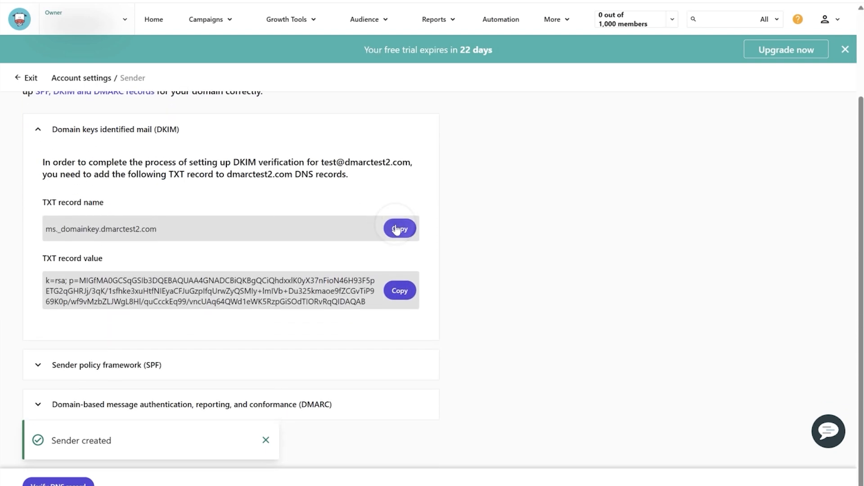
click(396, 230)
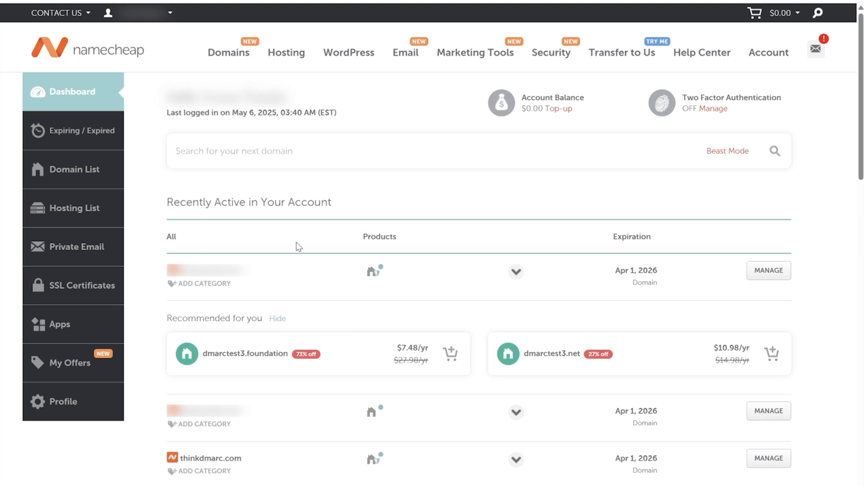
Open Advanced DNS for dmarctest2.com in Namecheap and add a new host record.
click(72, 170)
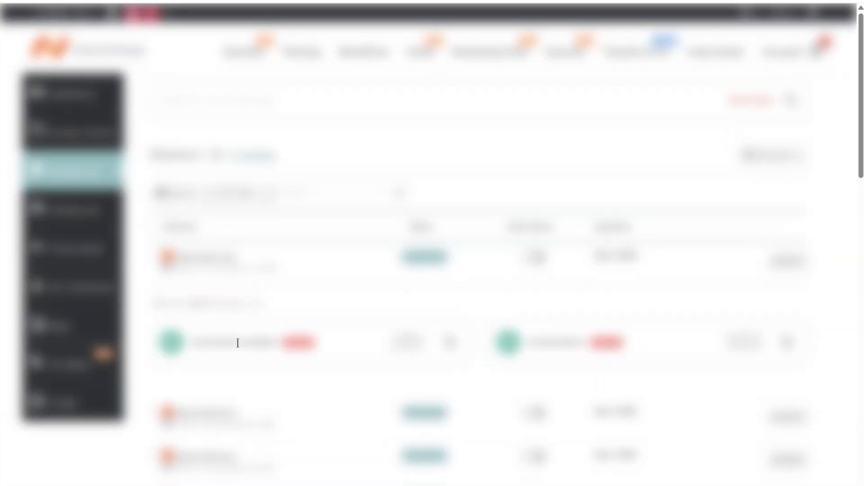
scroll(238, 343, down, 2)
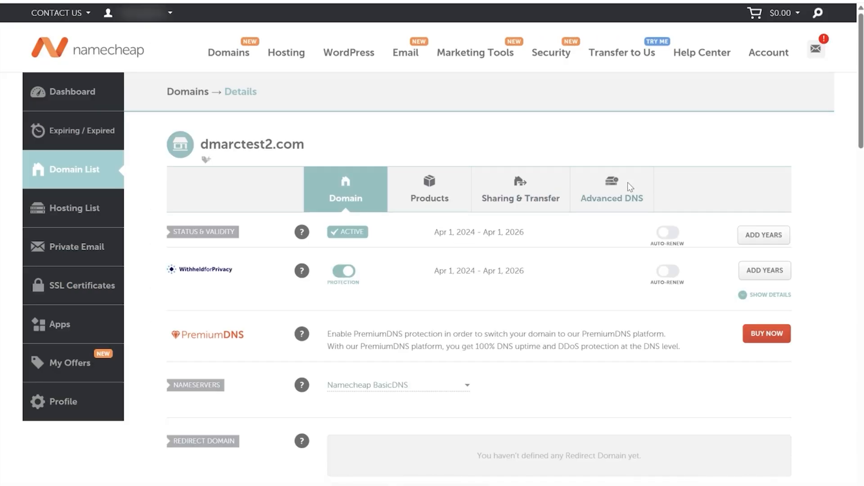
click(625, 184)
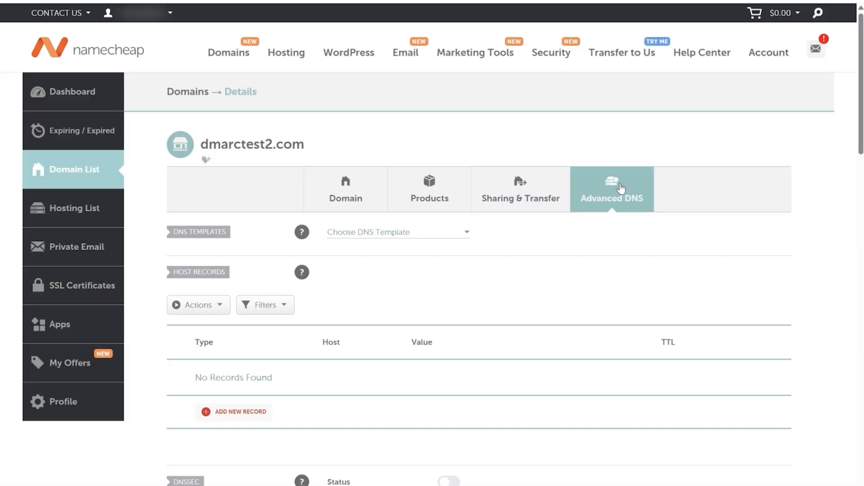
scroll(440, 266, down, 2)
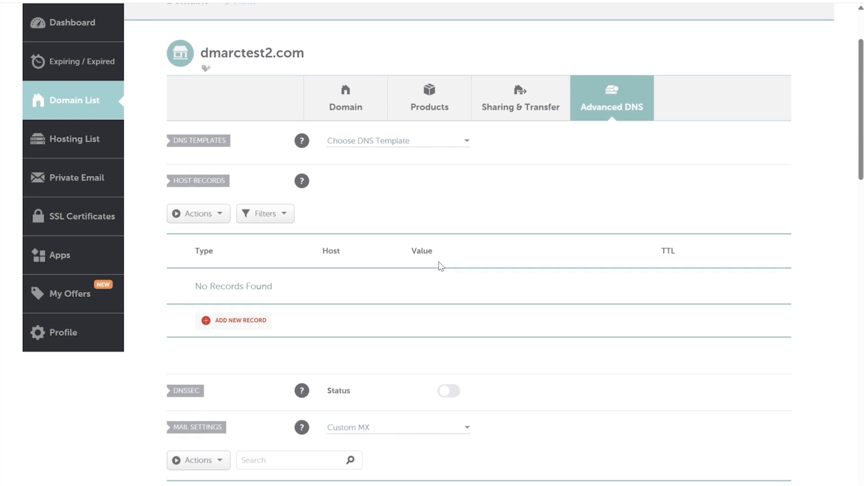
click(217, 321)
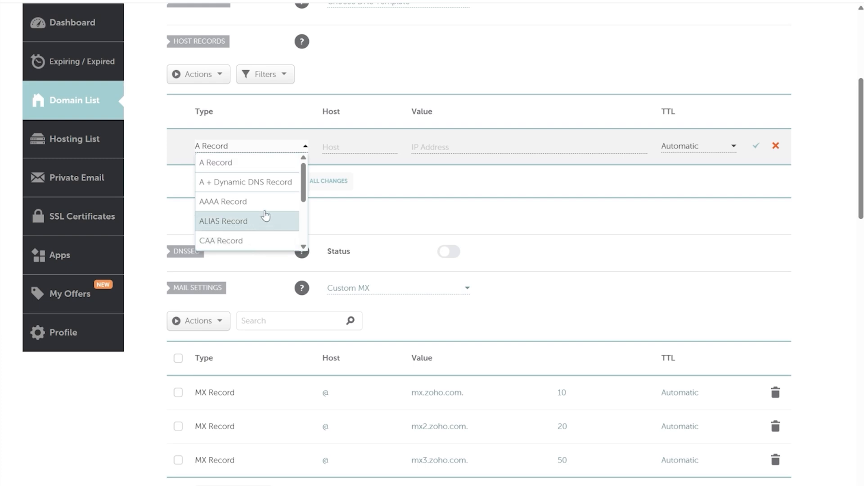
Make the new record a TXT record with host ms._domainkey, trimming the .dmarctest2.com suffix.
scroll(270, 212, down, 5)
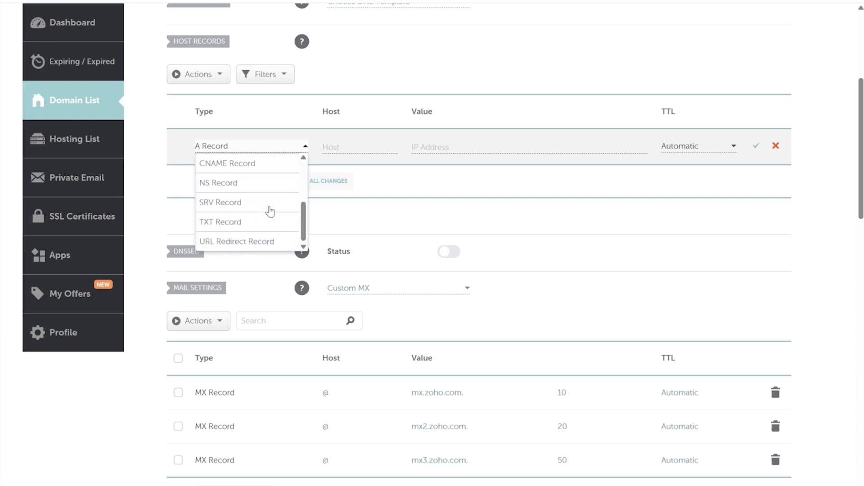
click(260, 222)
click(351, 148)
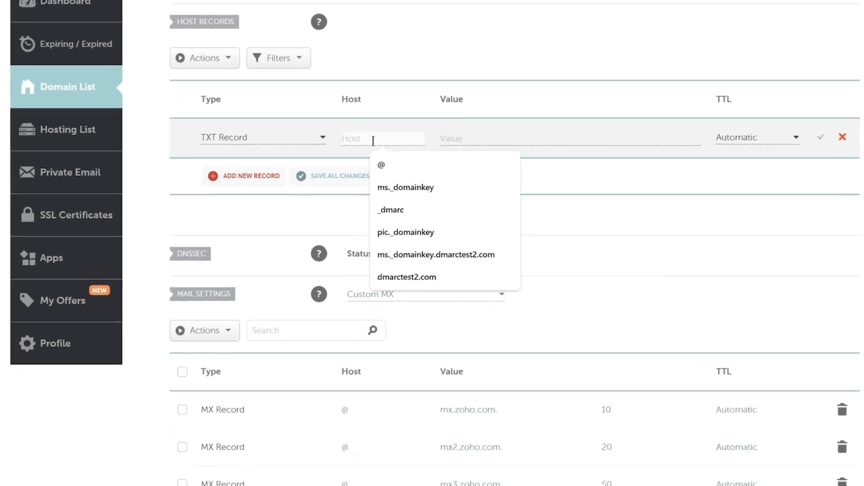
key(ctrl+v)
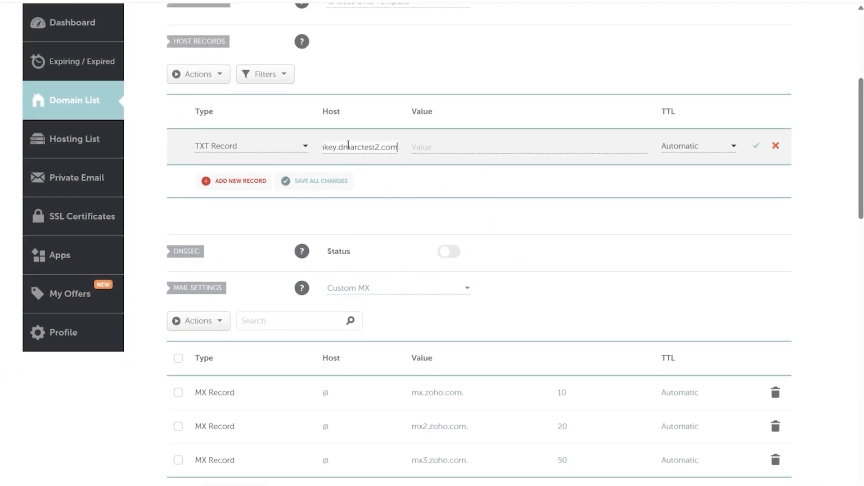
drag(340, 149, 398, 150)
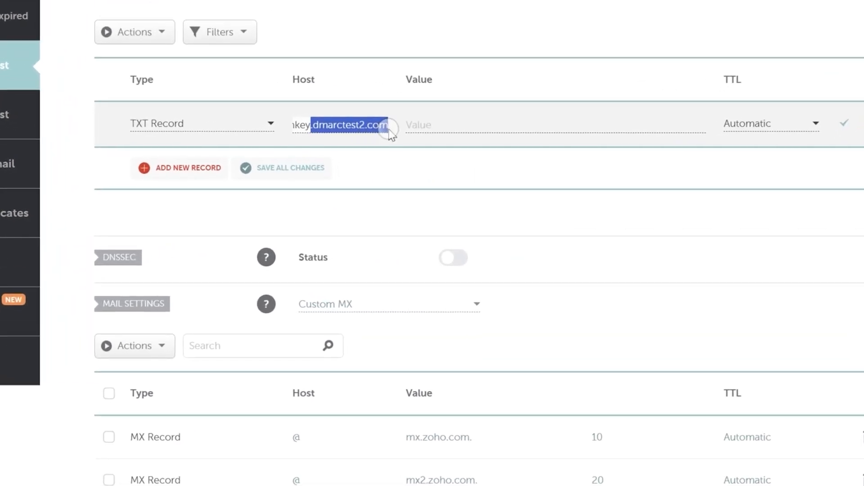
key(BackSpace)
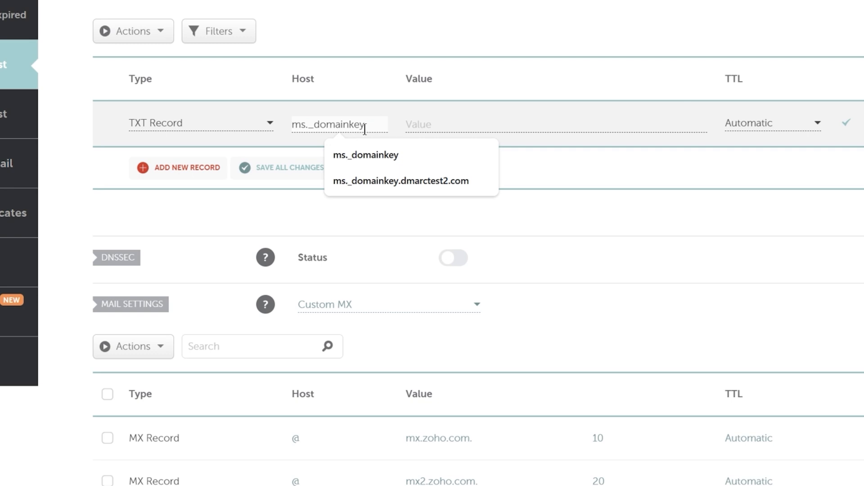
click(428, 122)
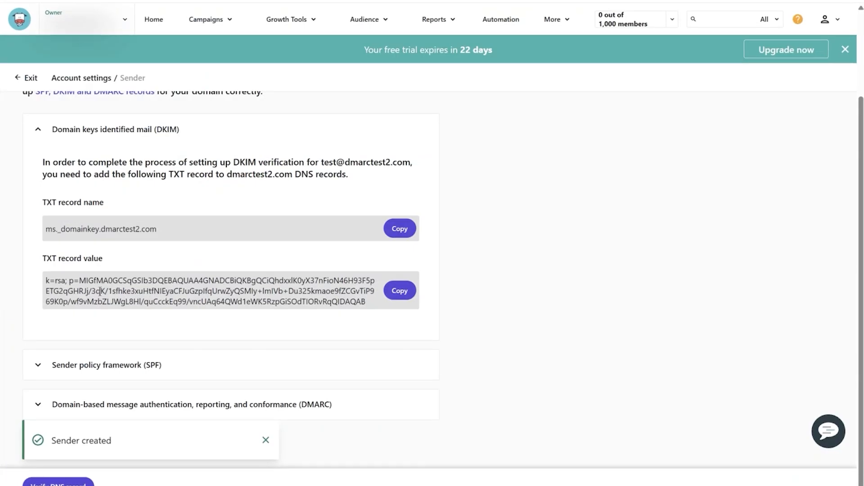
Put Mailendo's DKIM key, starting v=DKIM1; k=rsa, in the ms._domainkey record's value.
click(400, 291)
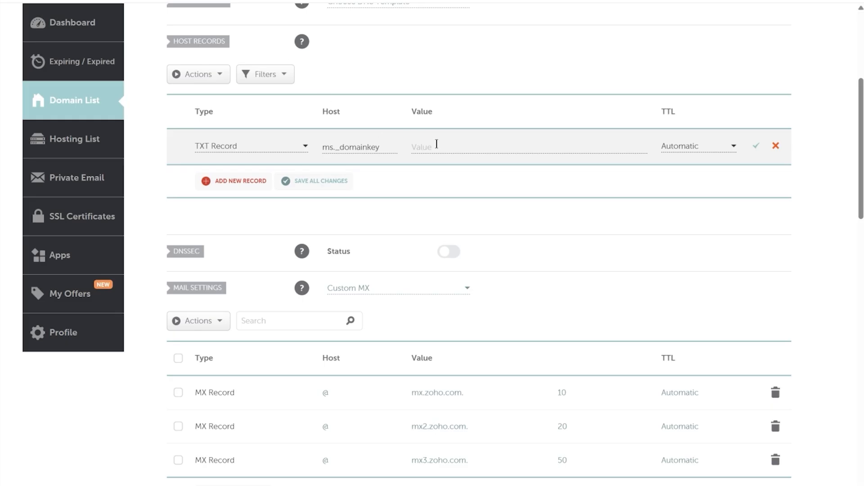
click(436, 144)
text(v)
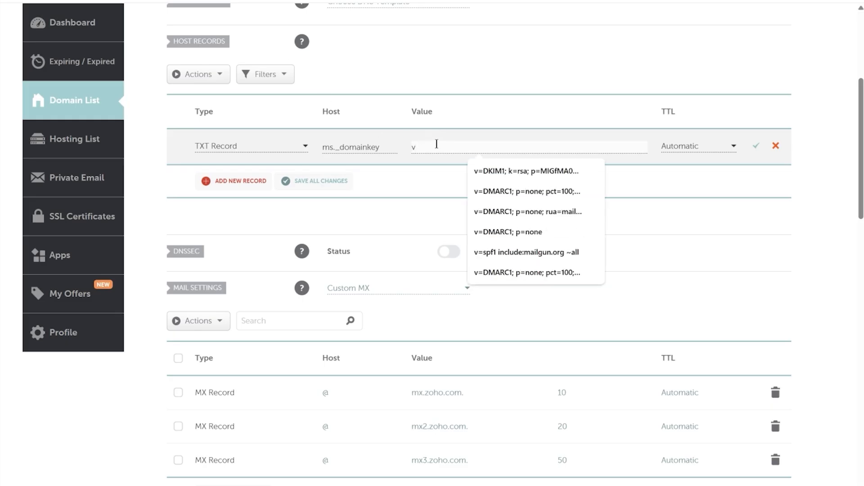
Add a second host record and make it a TXT record.
click(241, 181)
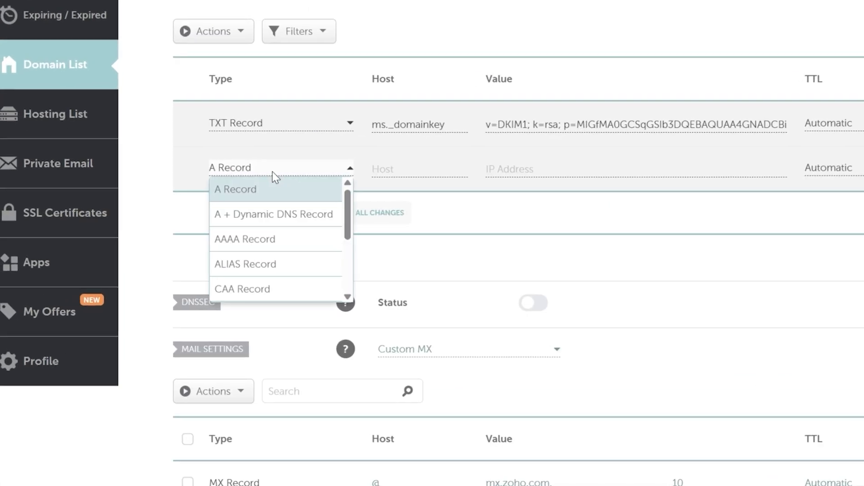
scroll(240, 205, down, 2)
scroll(272, 253, down, 1)
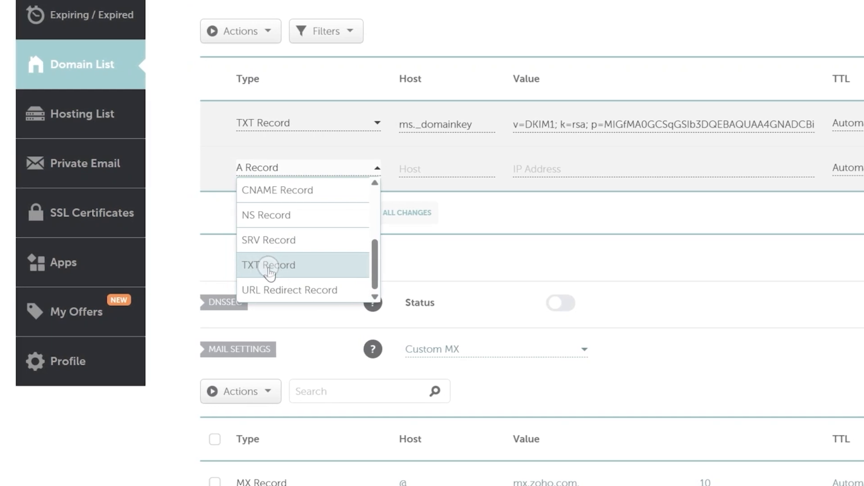
click(270, 268)
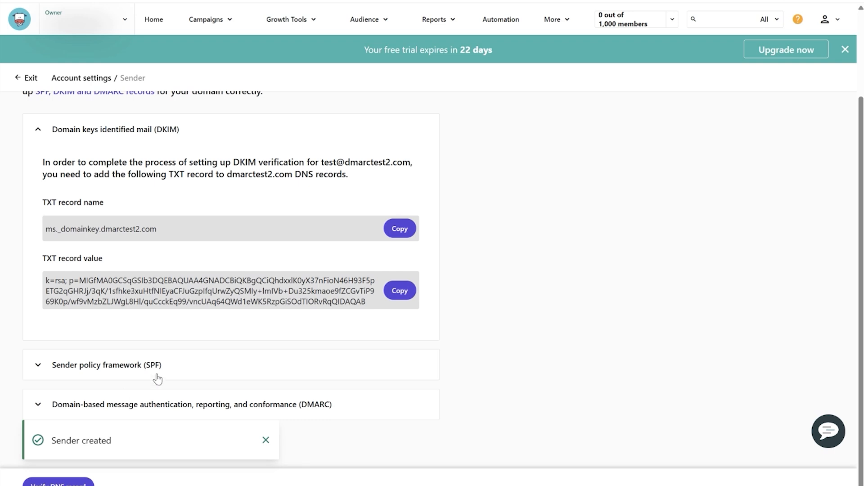
Set the second TXT record's host to @ and copy Mailendo's SPF value.
click(156, 359)
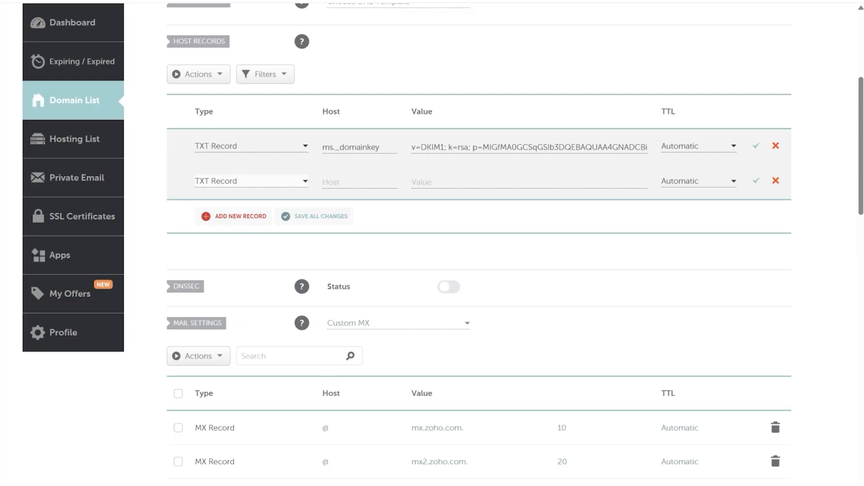
click(332, 178)
text(@)
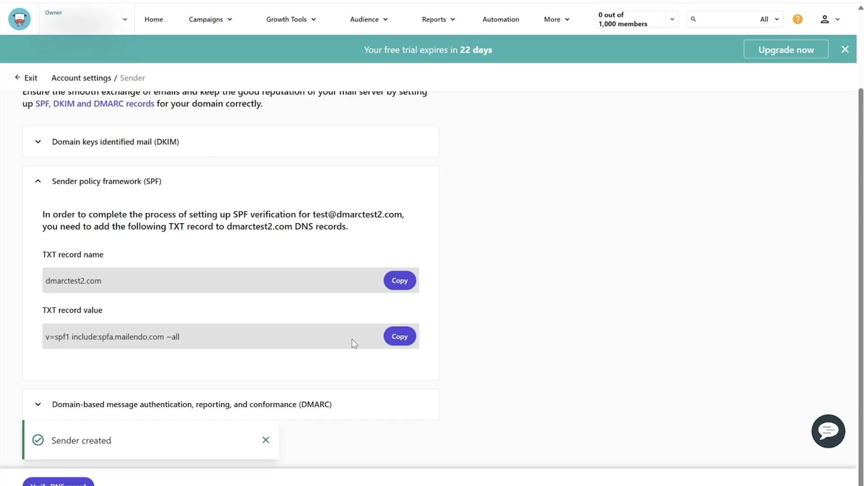
click(403, 338)
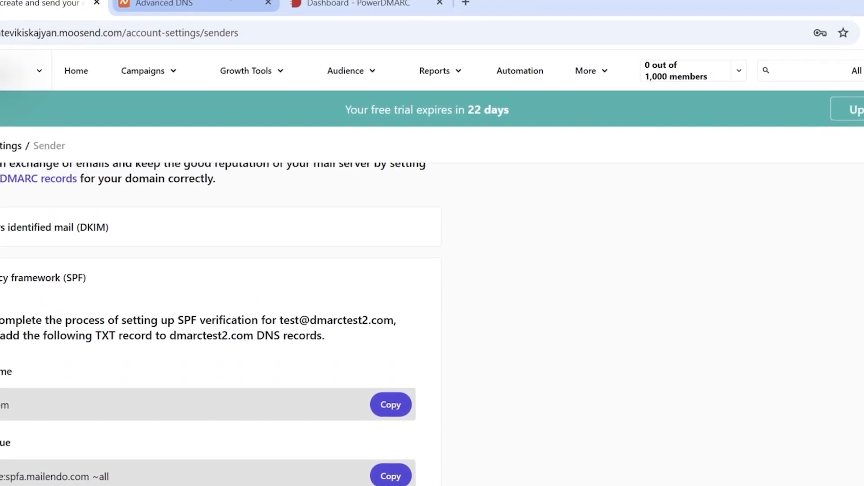
click(180, 3)
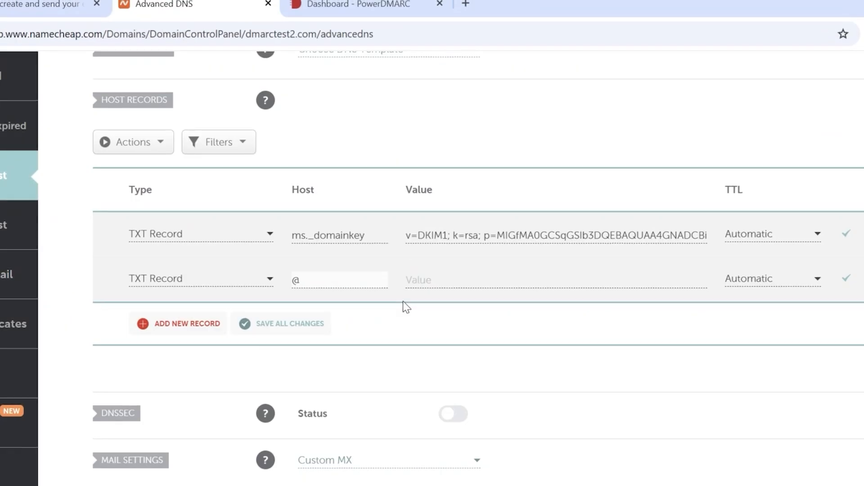
Enter SPF value v=spf1 include:spfa.mailendo.com ~all and save both DKIM and SPF records.
click(435, 275)
key(ctrl+v)
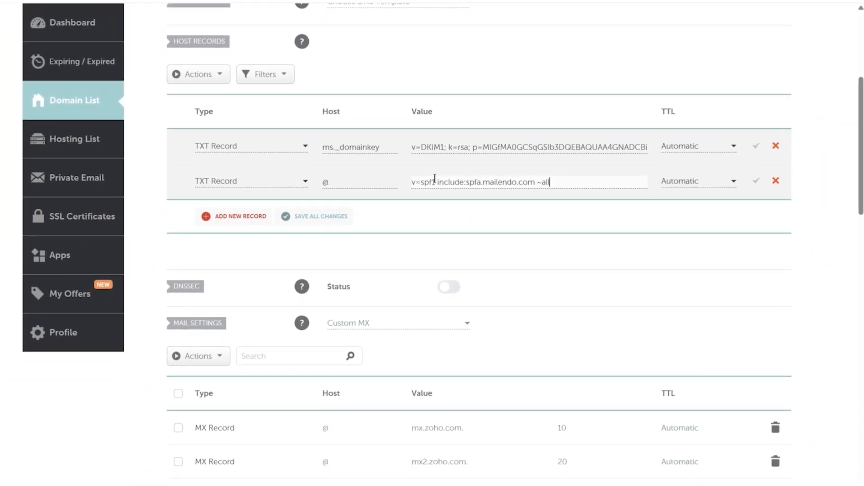
click(756, 145)
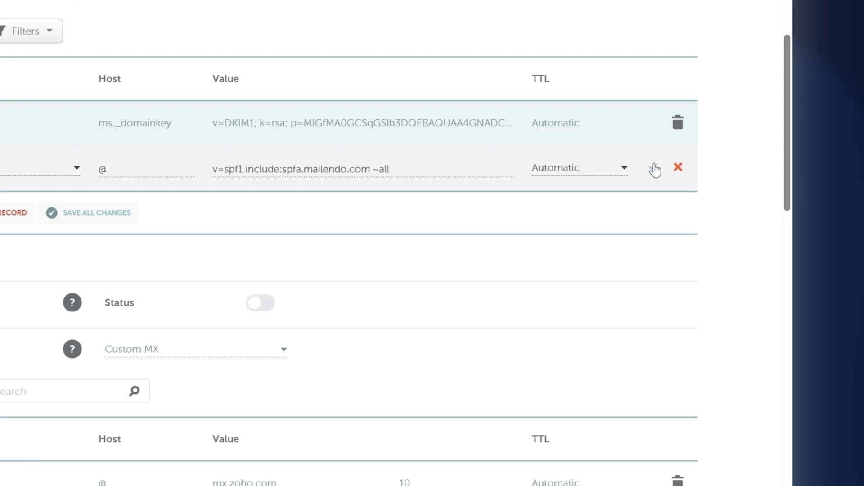
click(655, 168)
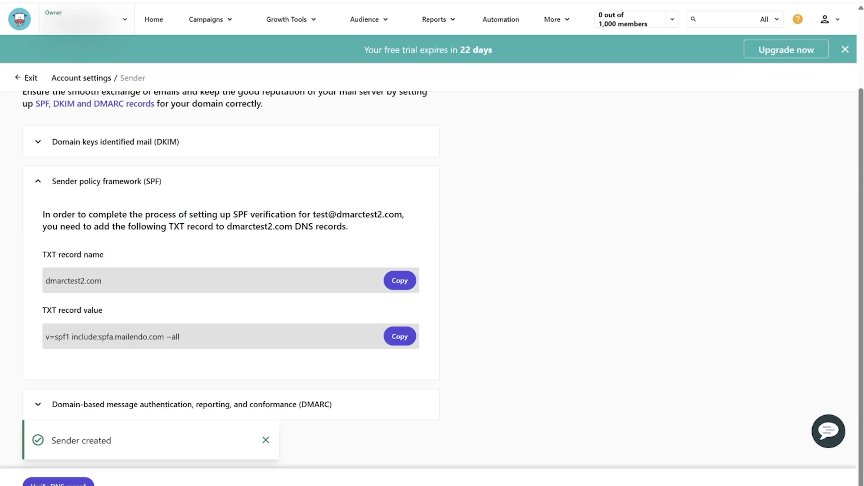
Expand Mailendo's Domain-based message authentication (DMARC) section.
click(91, 404)
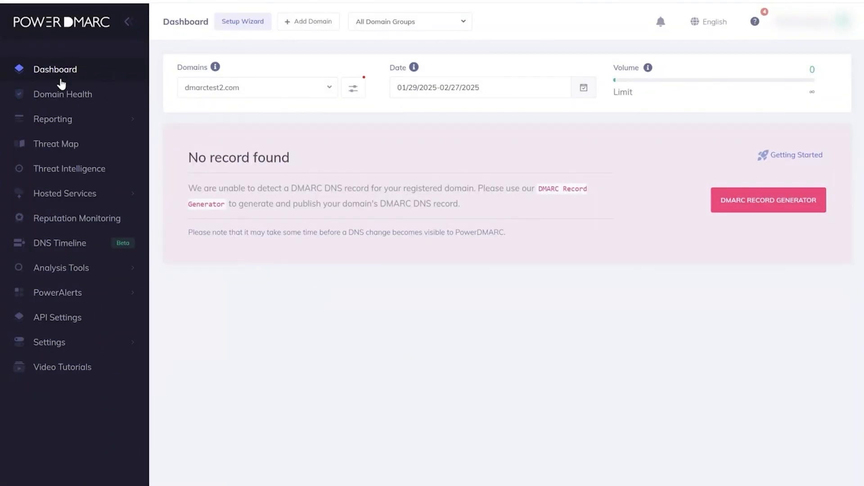
Open PowerDMARC's DMARC Record Generator and set the policy to Quarantine.
click(84, 268)
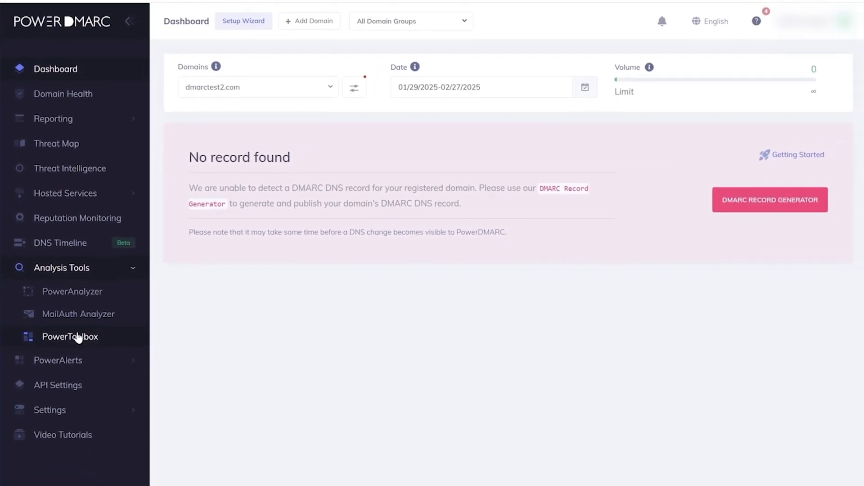
click(172, 352)
click(311, 66)
click(231, 151)
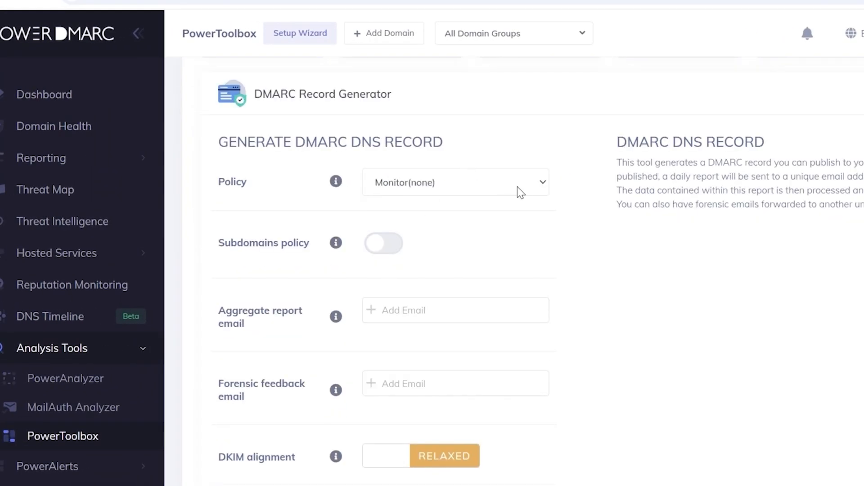
click(520, 193)
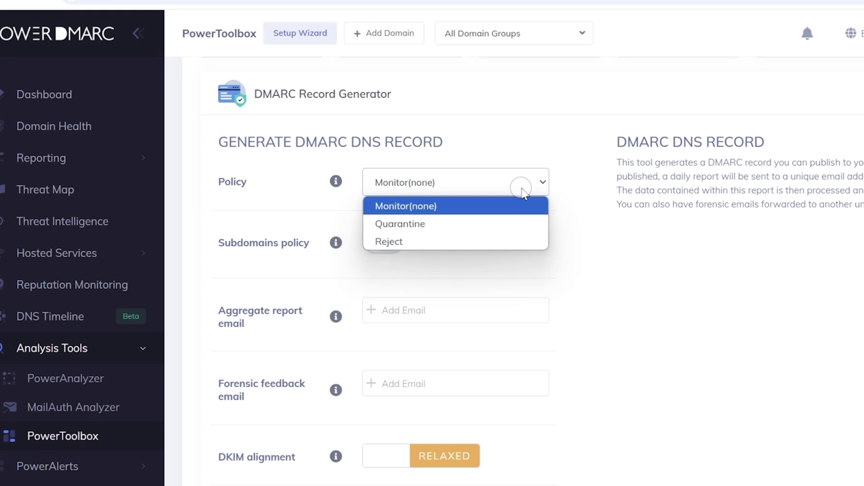
click(402, 226)
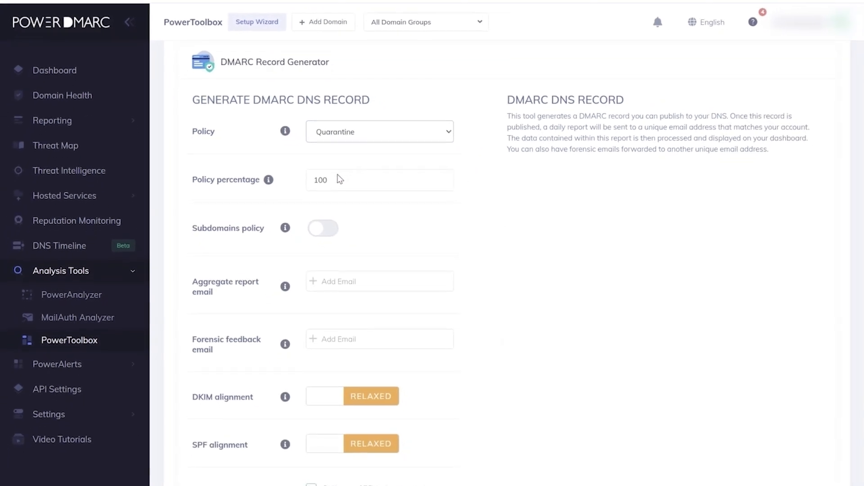
Add the domain's test report address, enable forensic reports on combined failure, then generate and copy the record.
scroll(338, 178, down, 1)
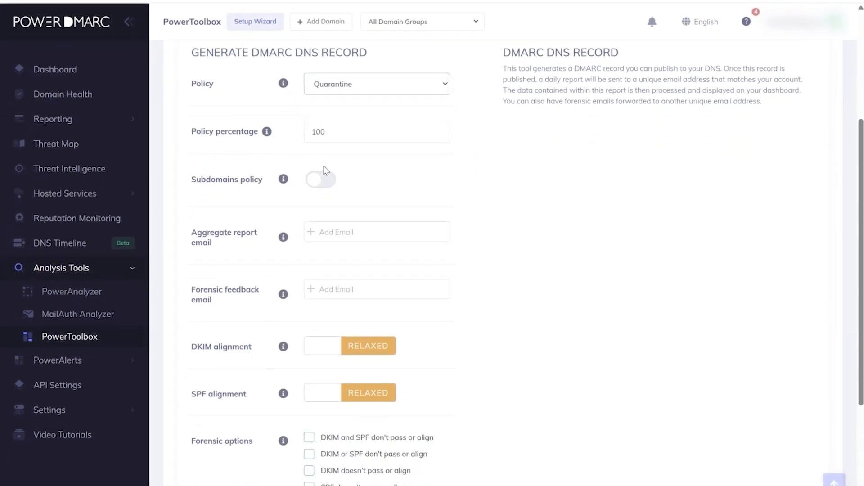
scroll(326, 171, down, 2)
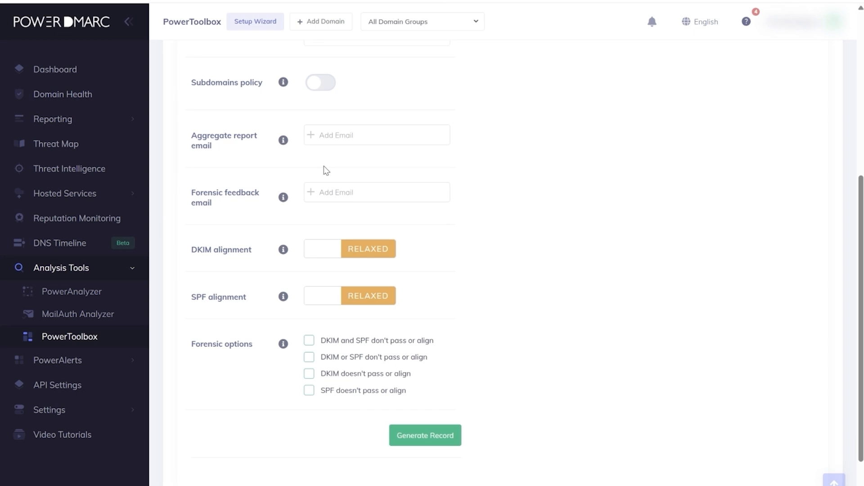
scroll(325, 168, down, 1)
click(374, 114)
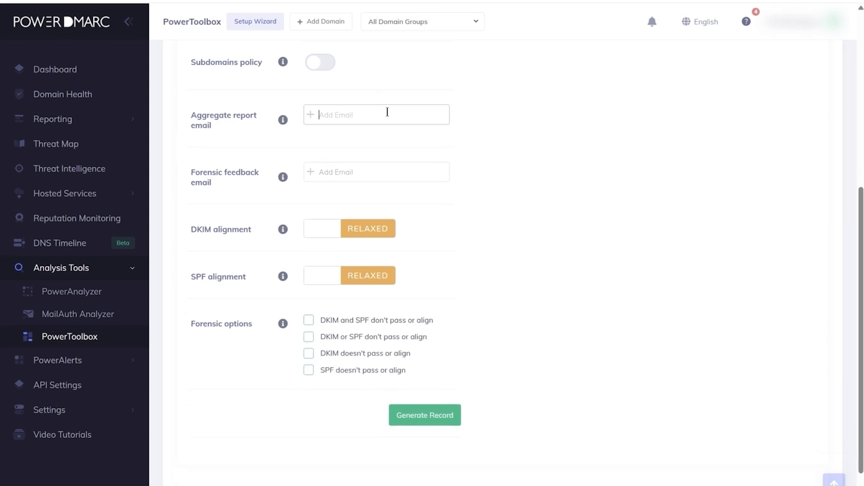
key(Return)
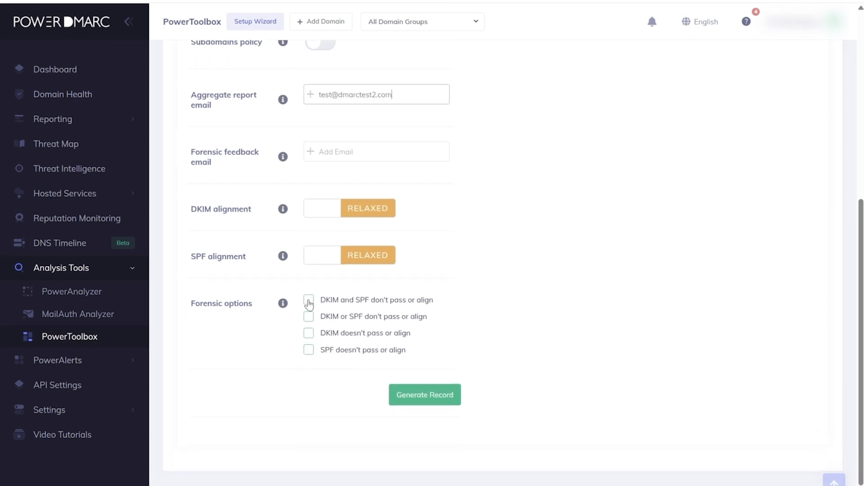
click(276, 325)
click(426, 445)
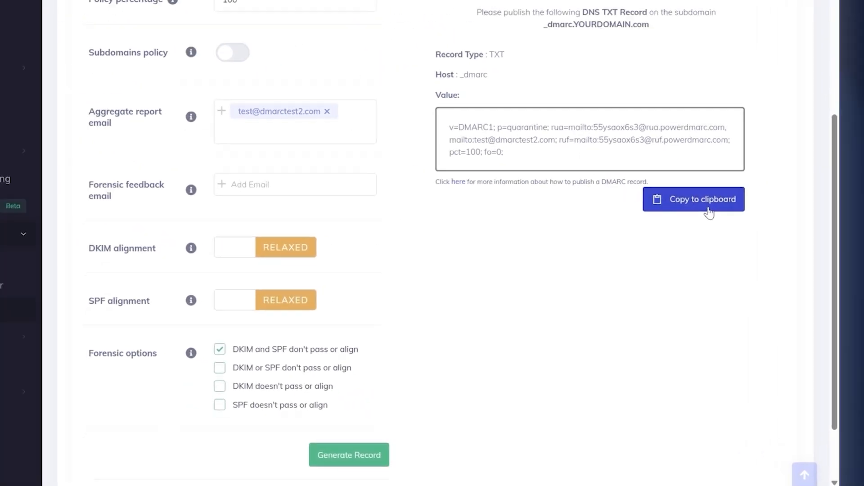
click(708, 211)
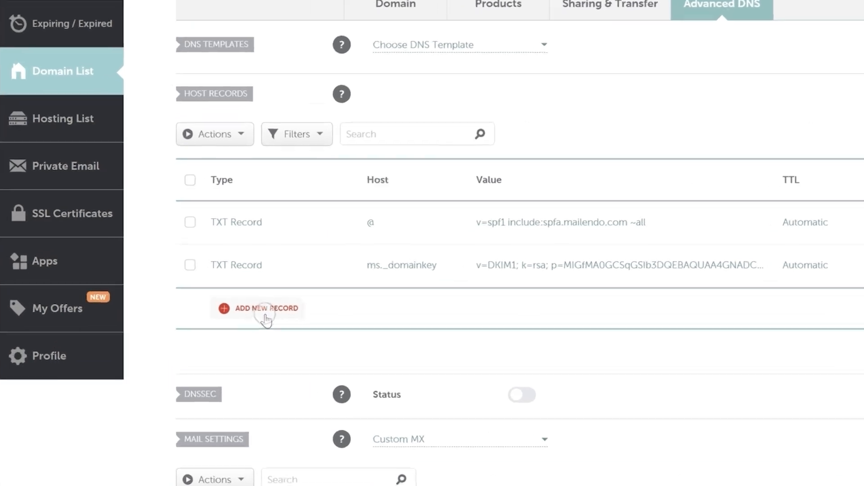
Add and save a TXT record with host _dmarc and the v=DMARC1; p=quarantine value.
click(240, 297)
scroll(233, 264, down, 3)
click(232, 259)
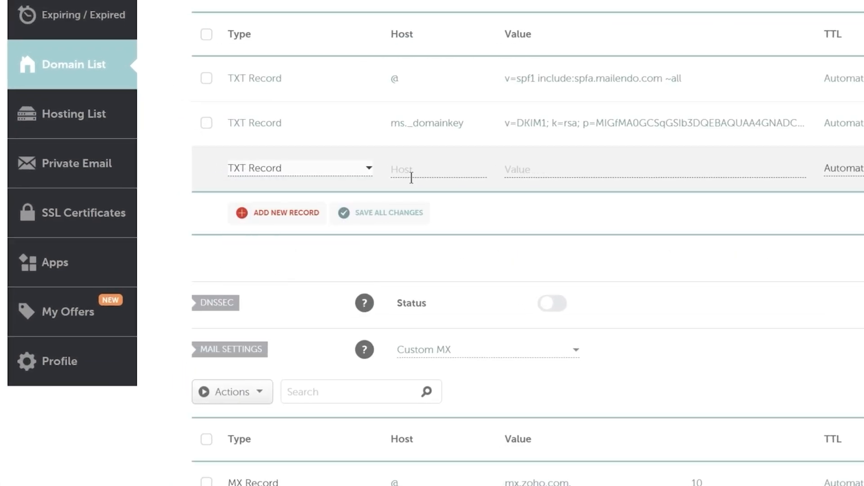
click(533, 167)
key(ctrl+v)
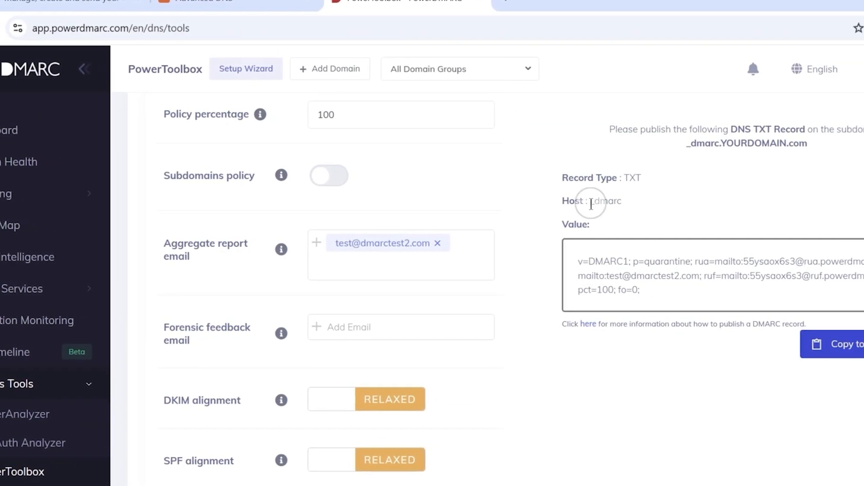
drag(563, 201, 600, 206)
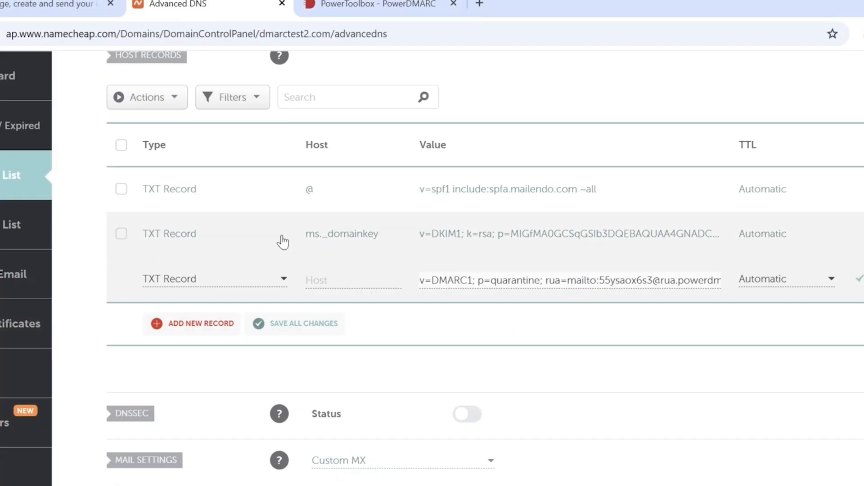
click(318, 278)
key(ctrl+v)
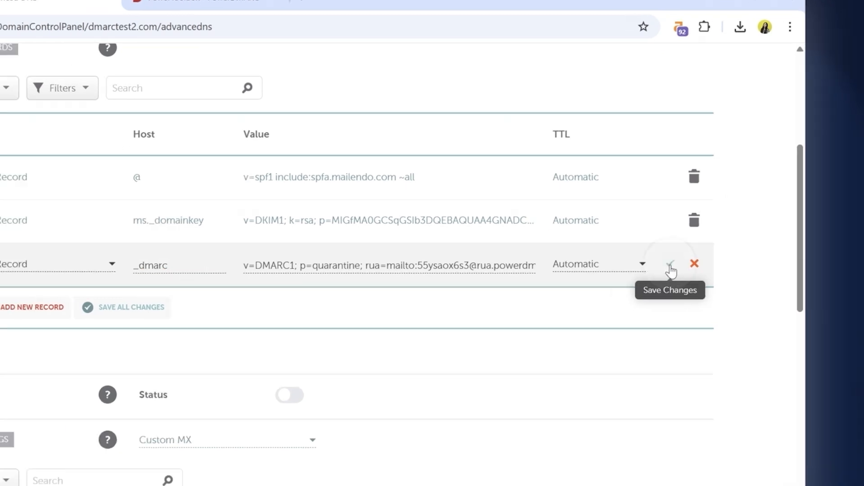
click(671, 268)
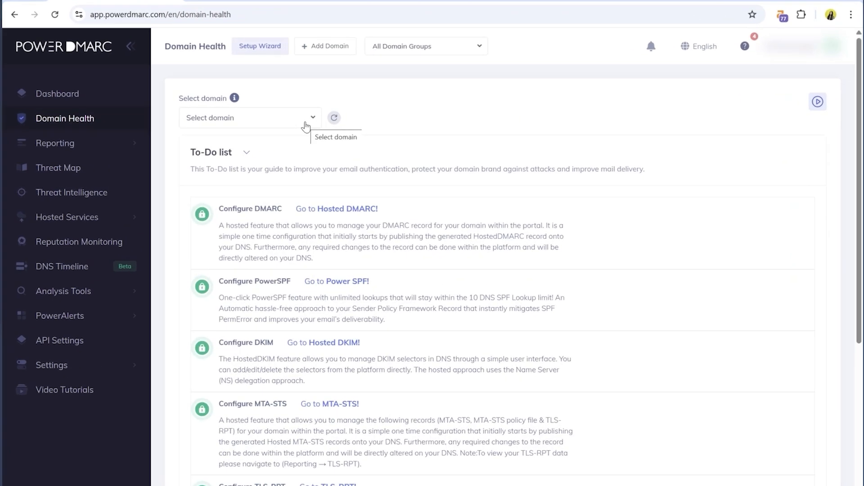
Check dmarctest2.com in Domain Health: DMARC, SPF and DKIM valid, rated B+.
click(318, 128)
text(dmarctes)
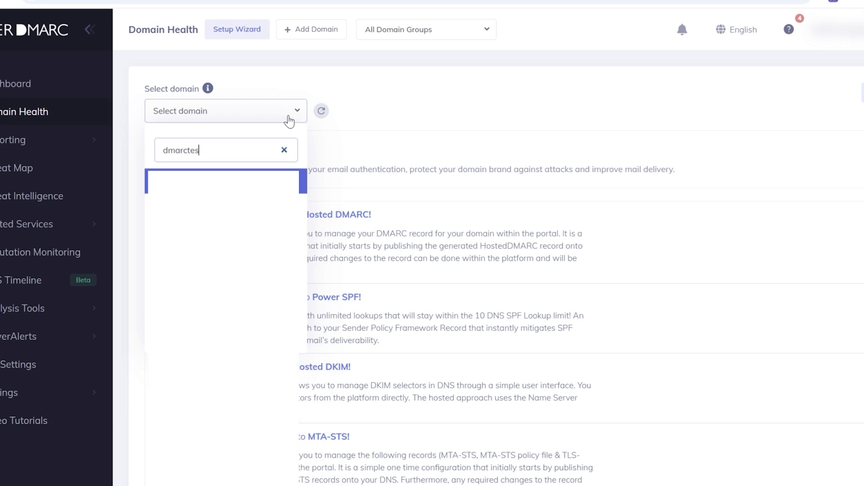
click(237, 261)
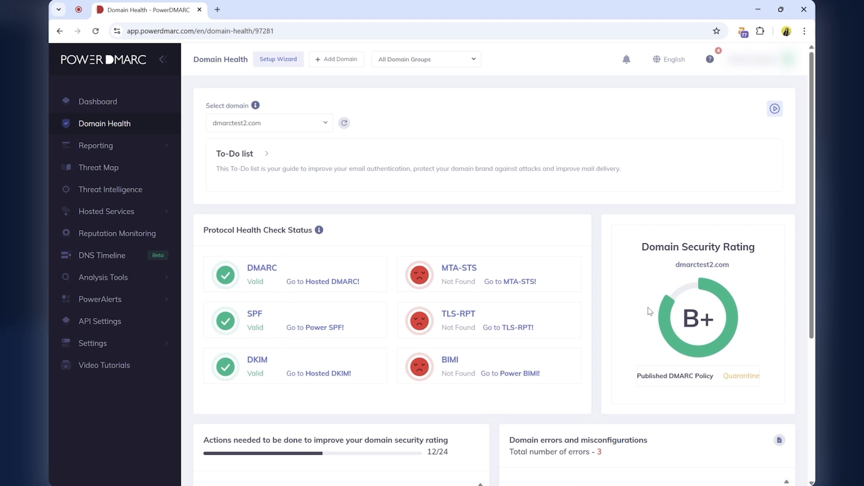
scroll(481, 332, down, 4)
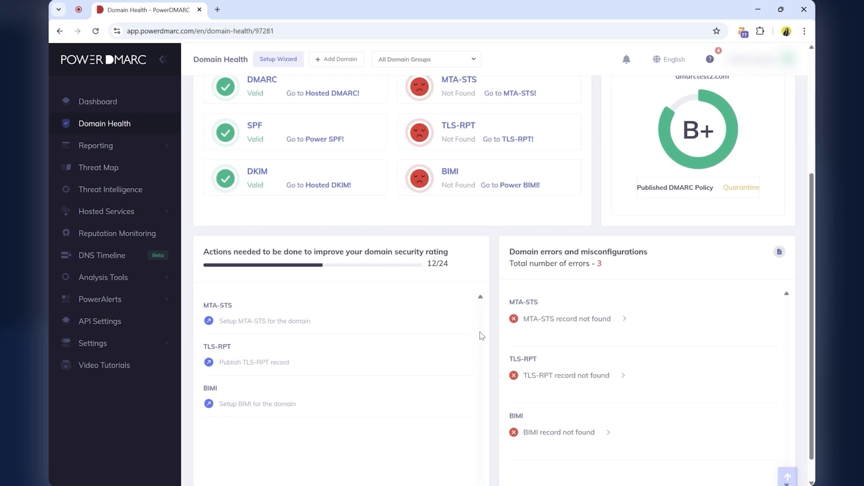
scroll(480, 334, up, 4)
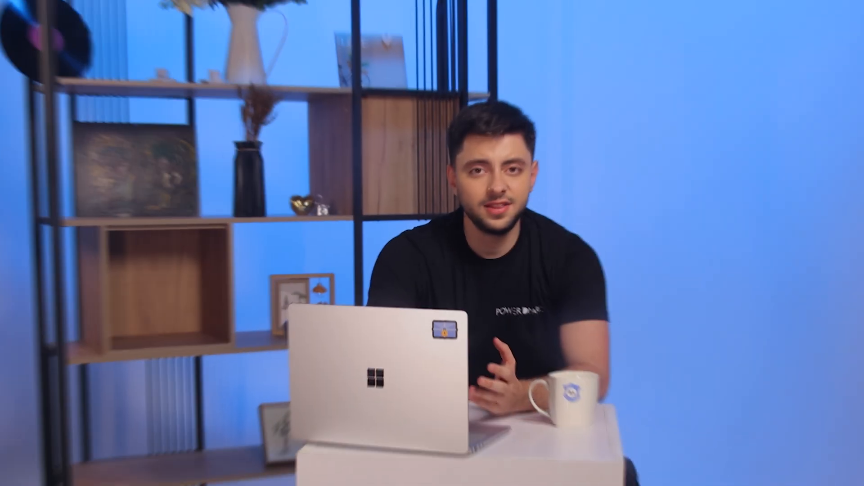